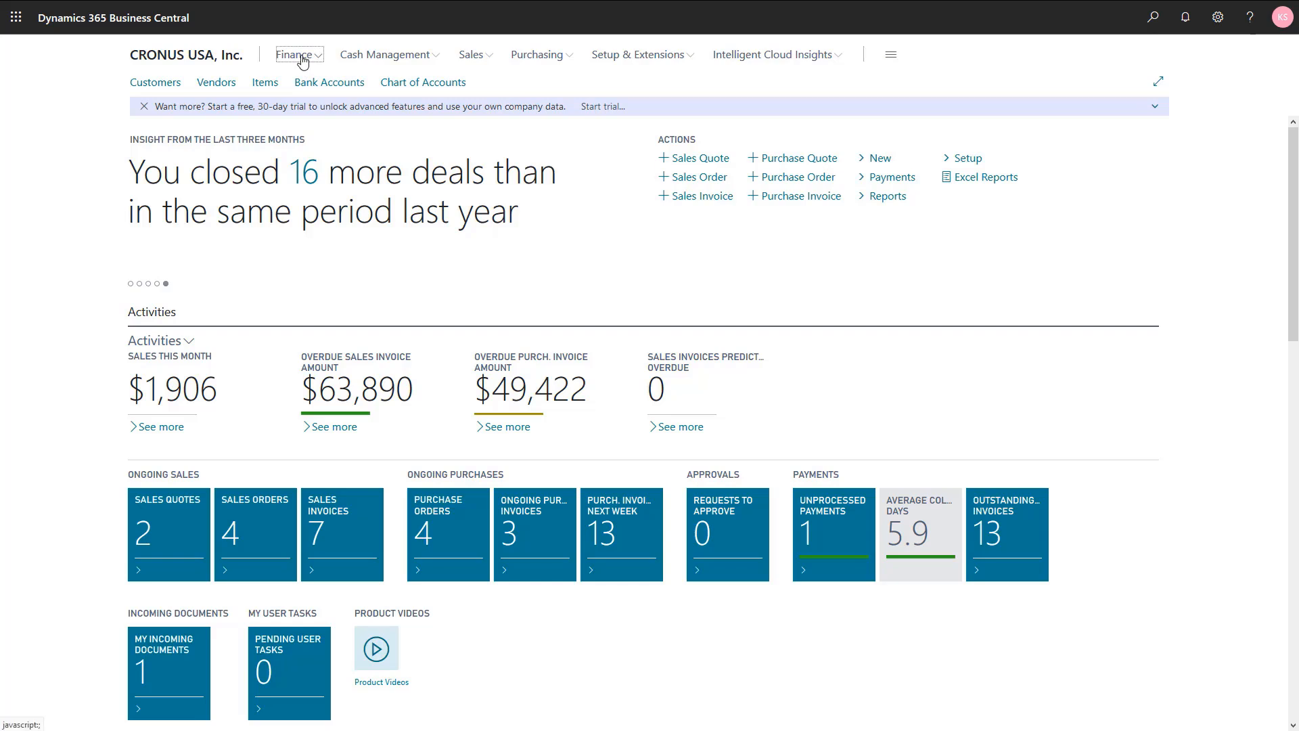
Step: Open the fixed assets list and create a new fixed asset with the description "Forklift truck"
left_click(378, 85)
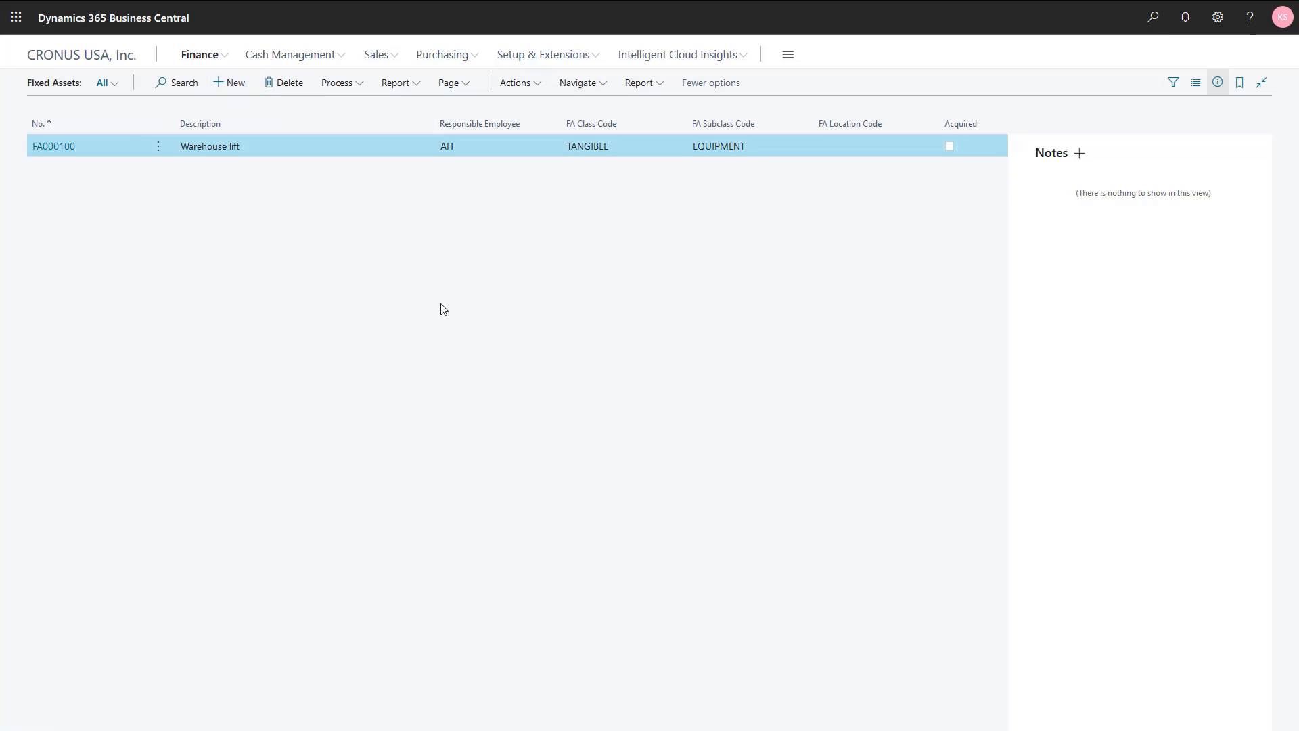
type("Fo")
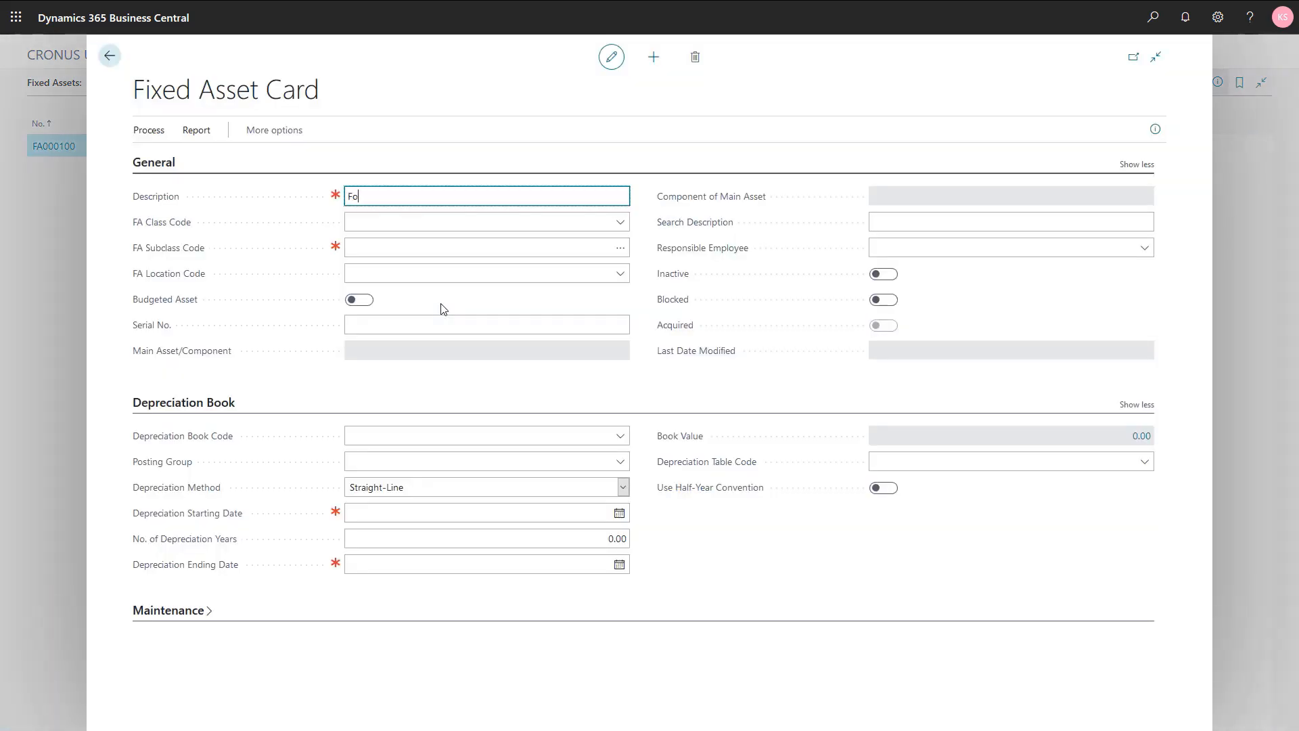
type("rklift truck")
key("Tab")
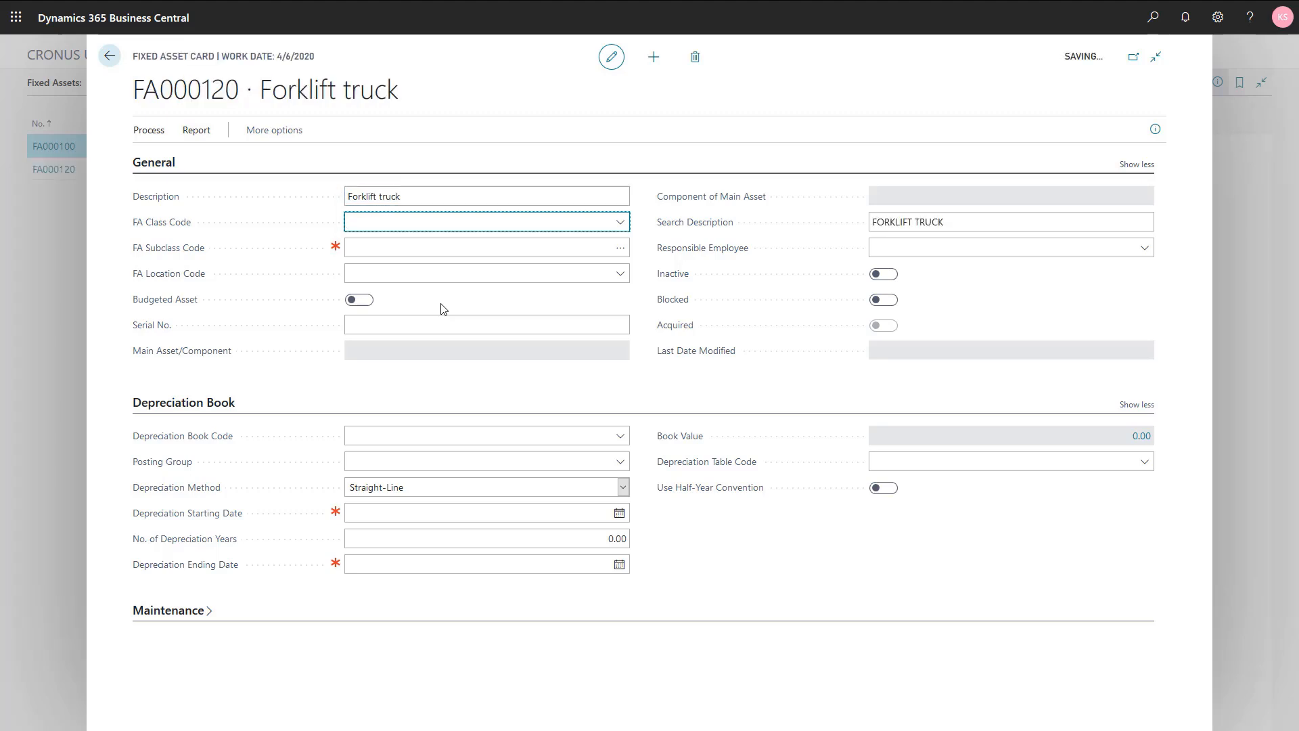
Step: Set the forklift truck's FA class code to TANGIBLE and its FA subclass code to VEHICLES
left_click(620, 222)
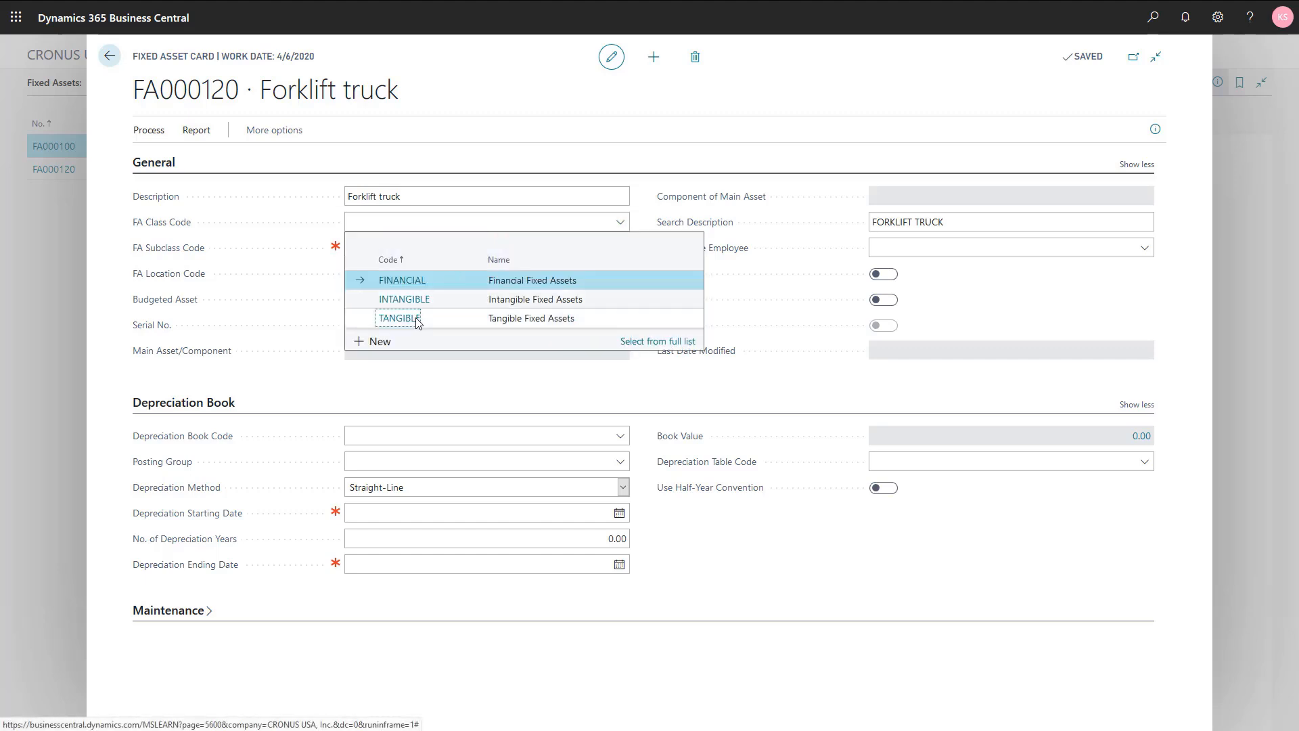
left_click(406, 316)
left_click(618, 251)
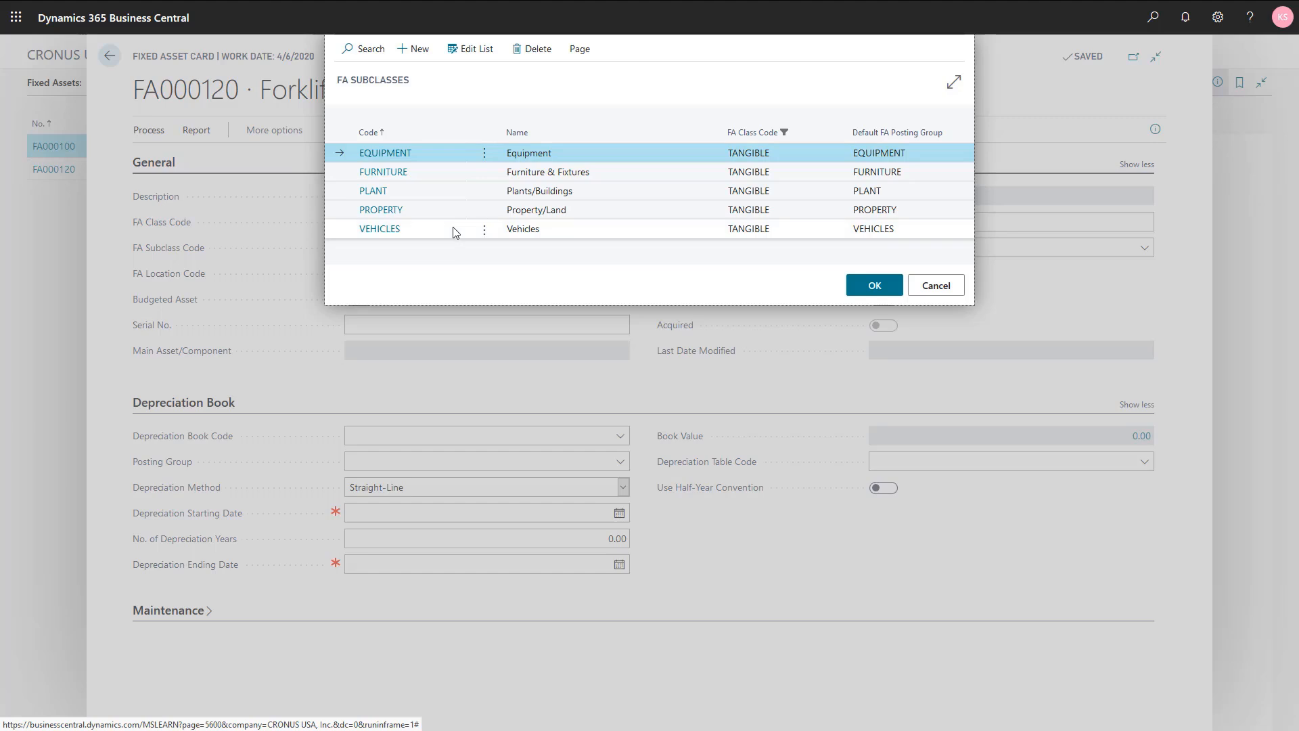
left_click(455, 230)
left_click(872, 285)
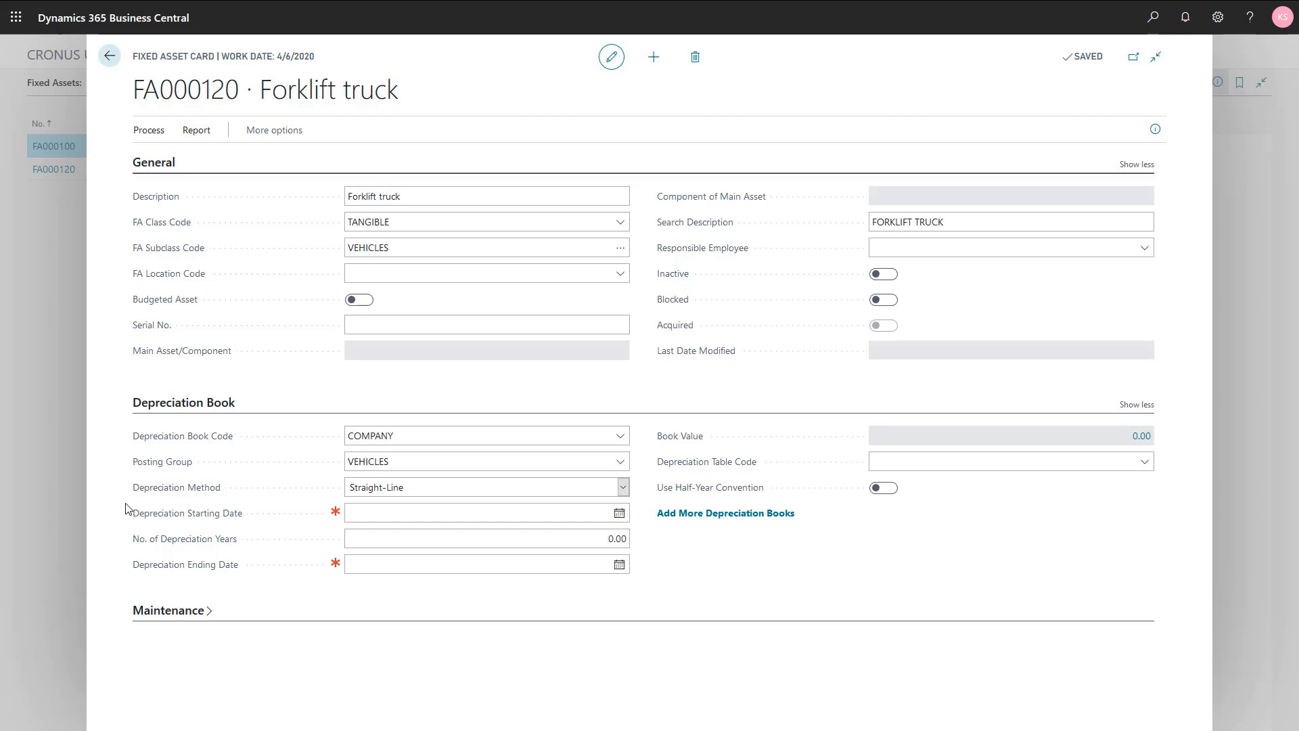
Step: Set the forklift truck's depreciation starting date to 4/1/2020
left_click(407, 512)
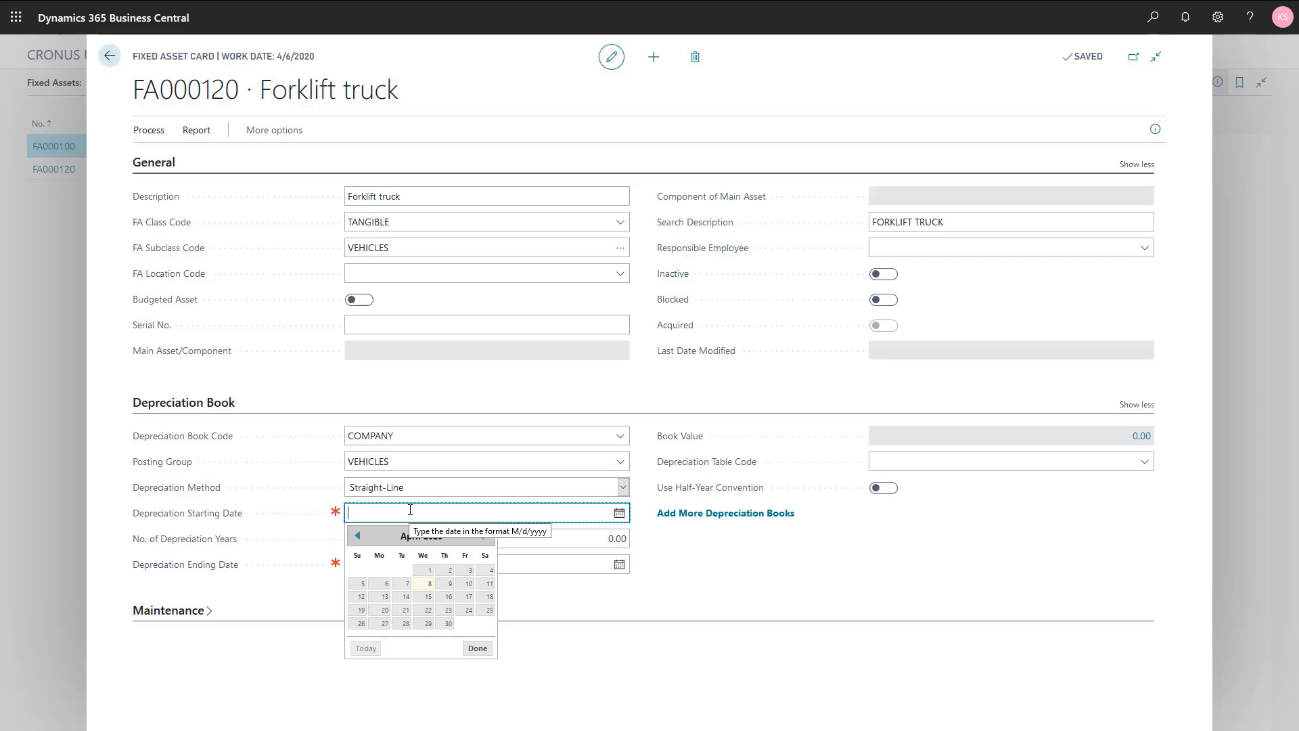
type("w")
key("Tab")
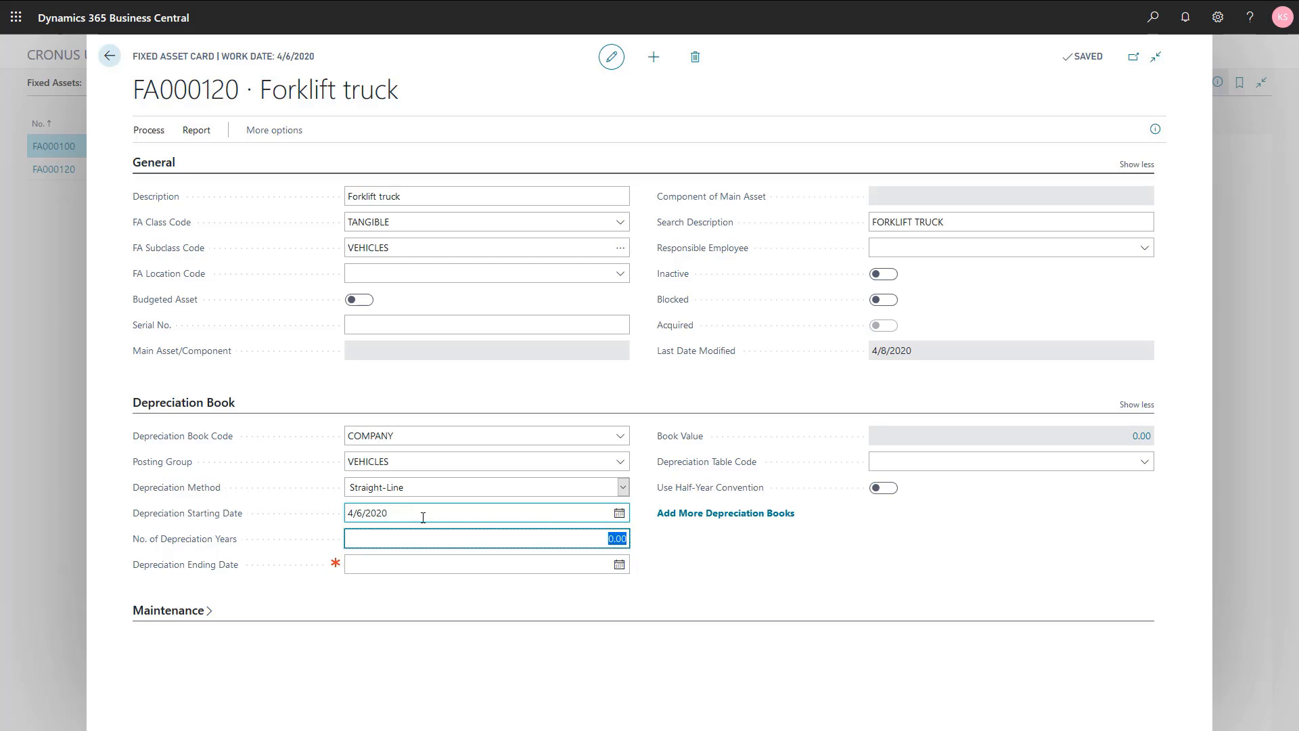
left_click(356, 513)
key("shift+Right")
type("1")
key("Tab")
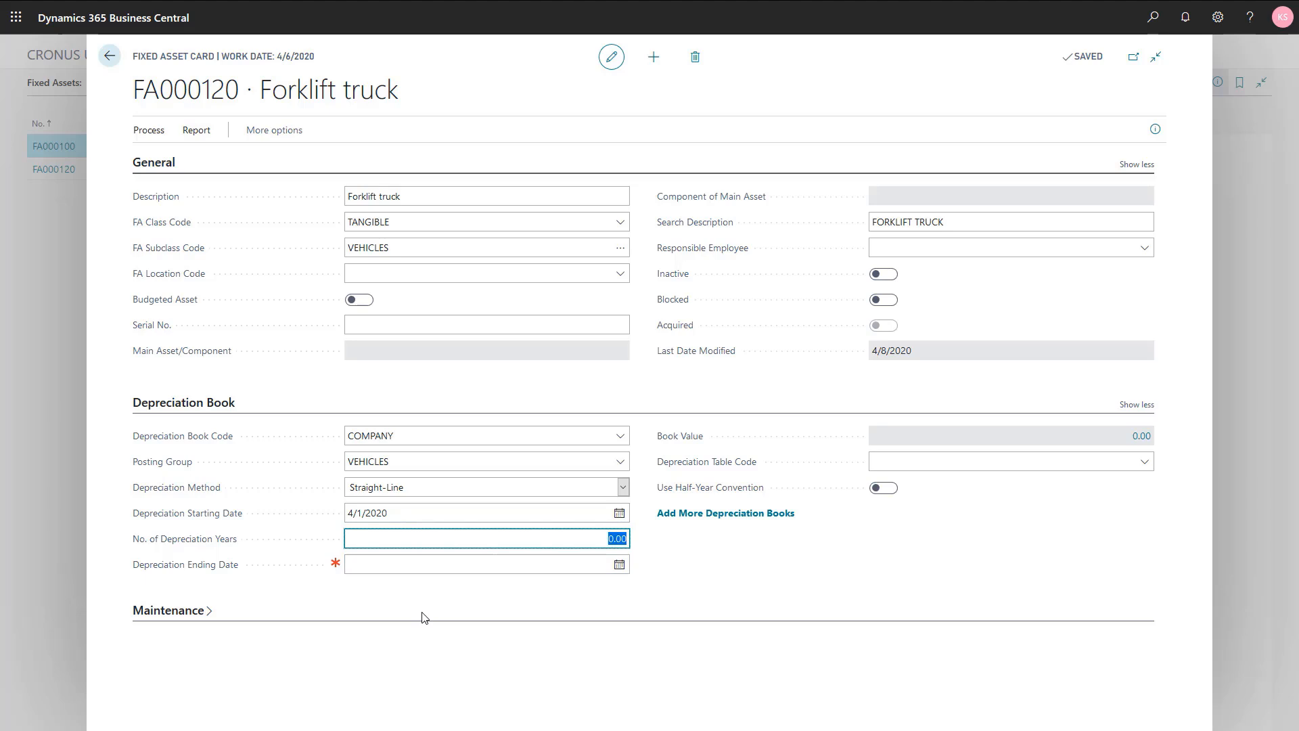
Step: Set the forklift truck's number of depreciation years to 5 and close its card
type("5")
key("Tab")
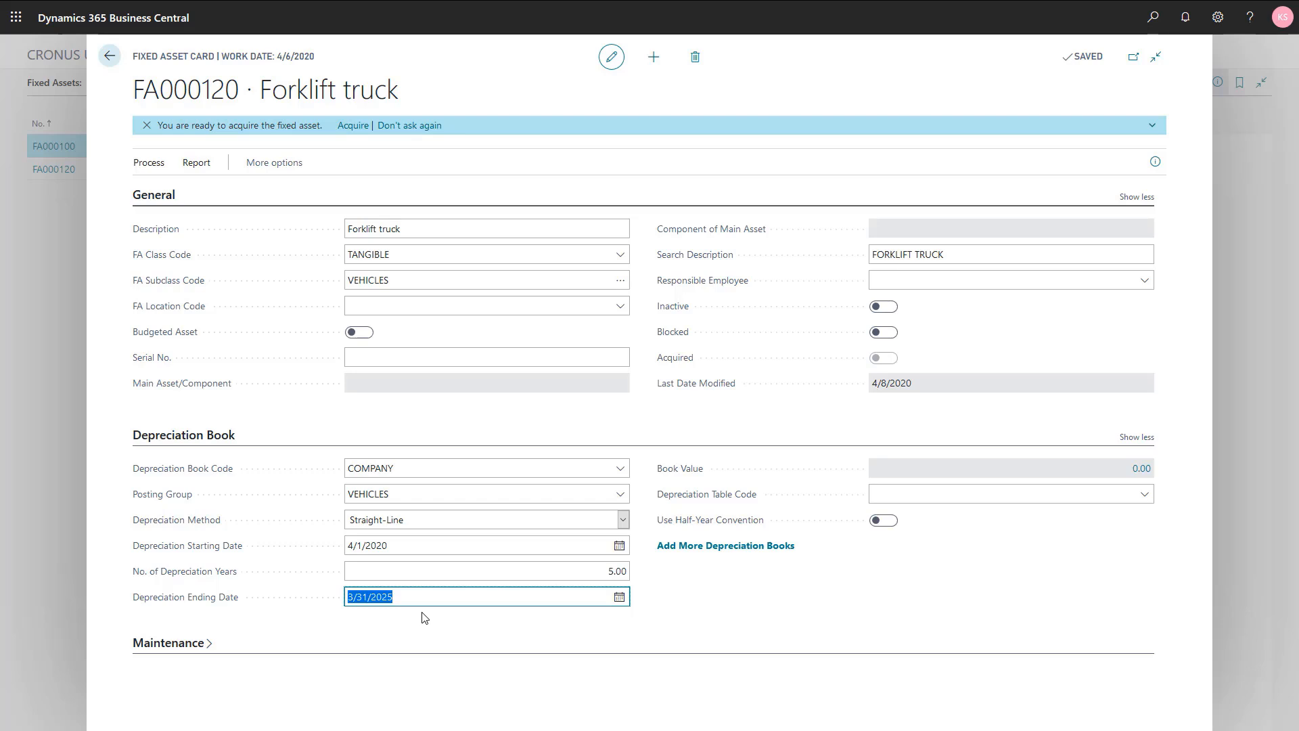
key("Escape")
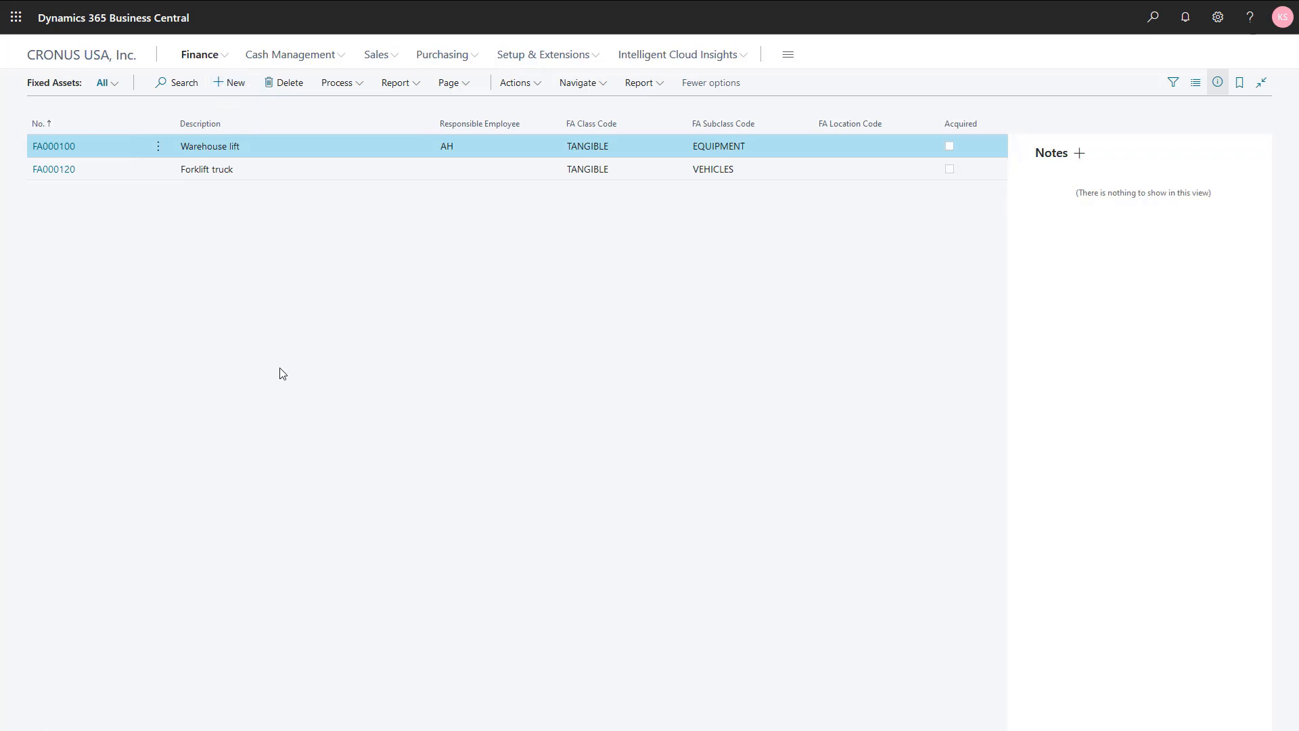
Step: Create another fixed asset with the description "Database server"
key("alt+n")
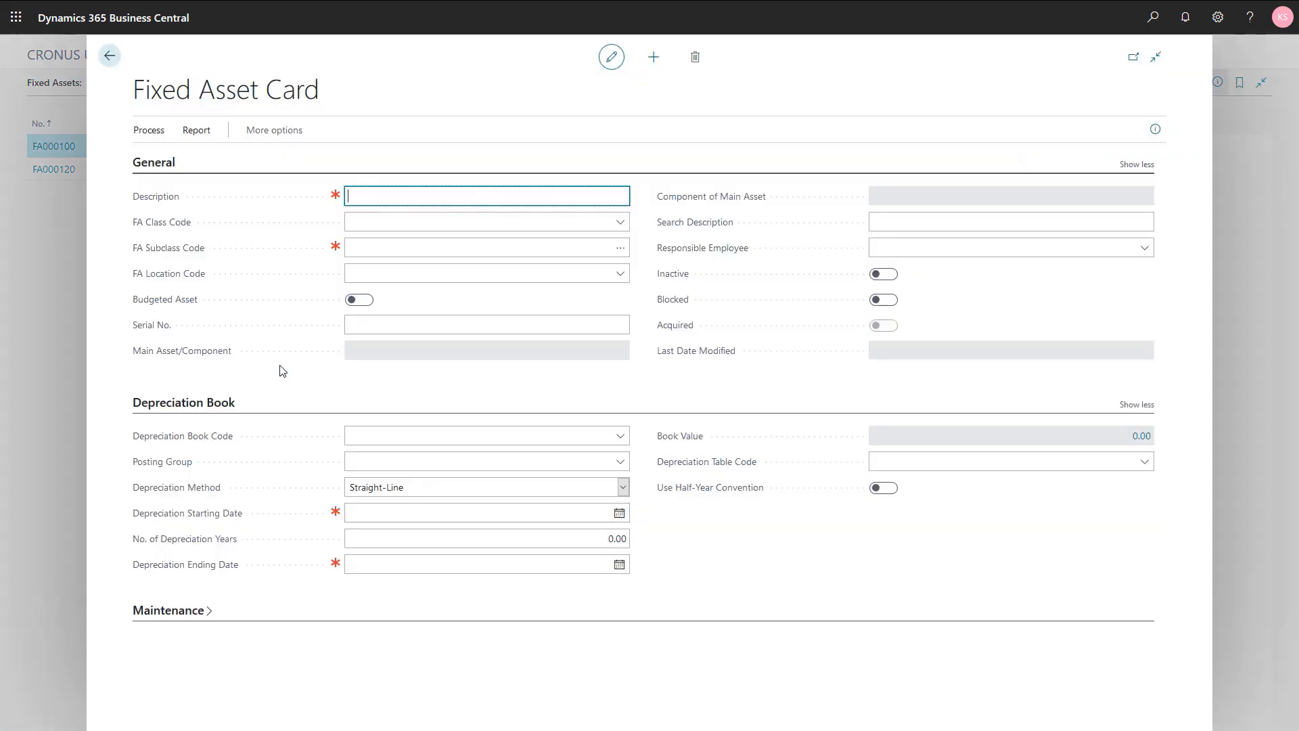
type("Database server")
key("Tab")
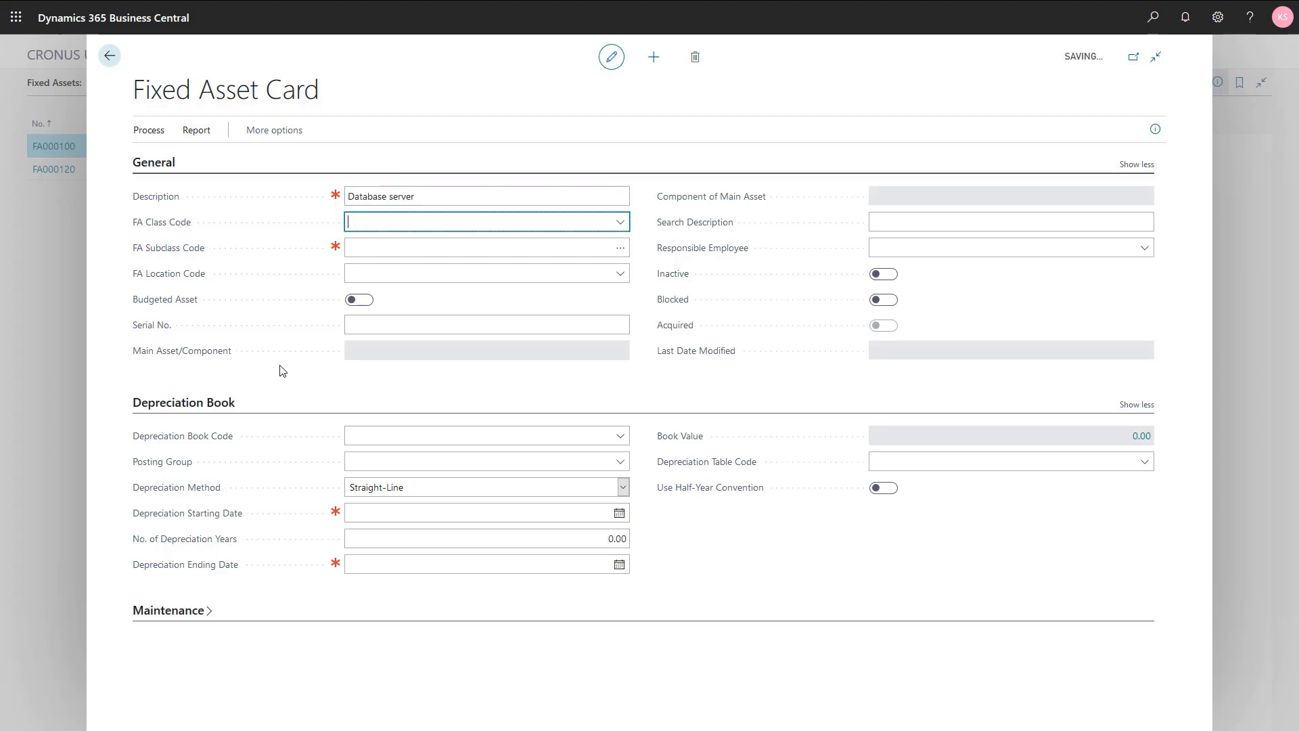
Step: Set the database server's FA class code to TANGIBLE and its FA subclass code to EQUIPMENT
left_click(621, 223)
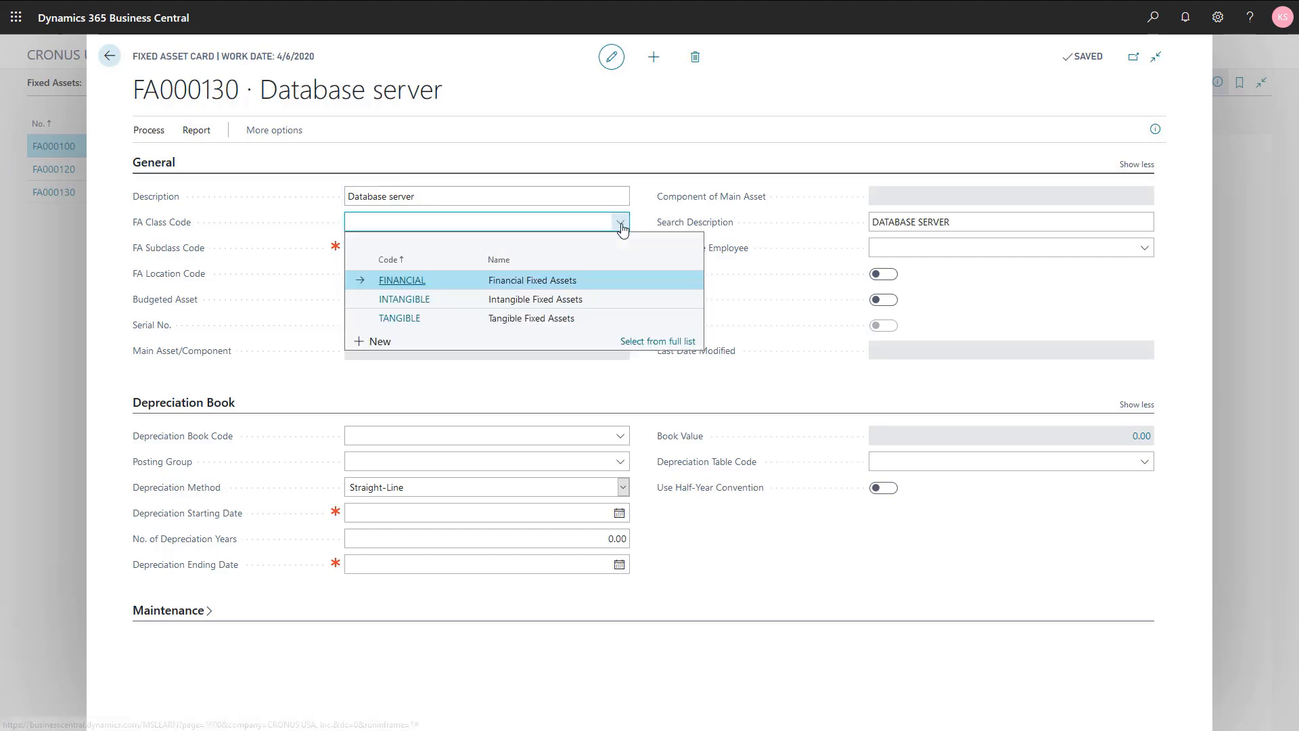
left_click(516, 320)
left_click(619, 250)
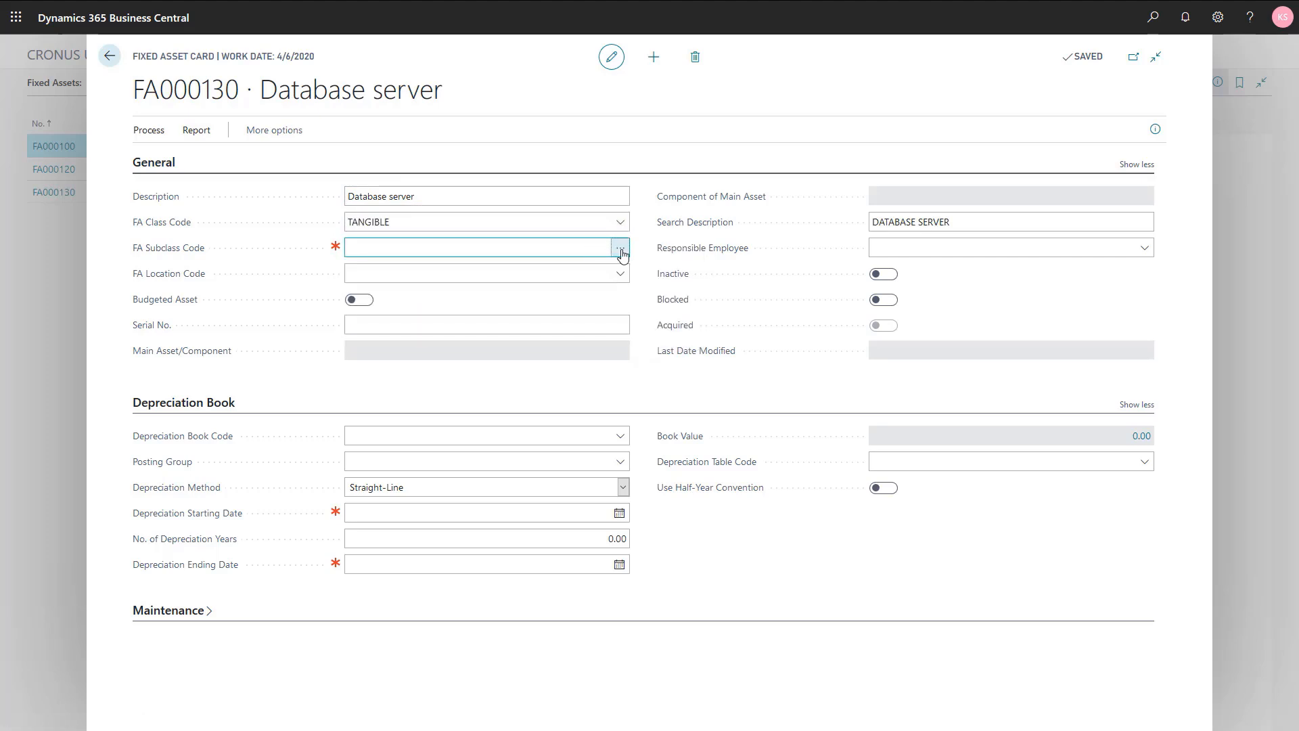
left_click(621, 251)
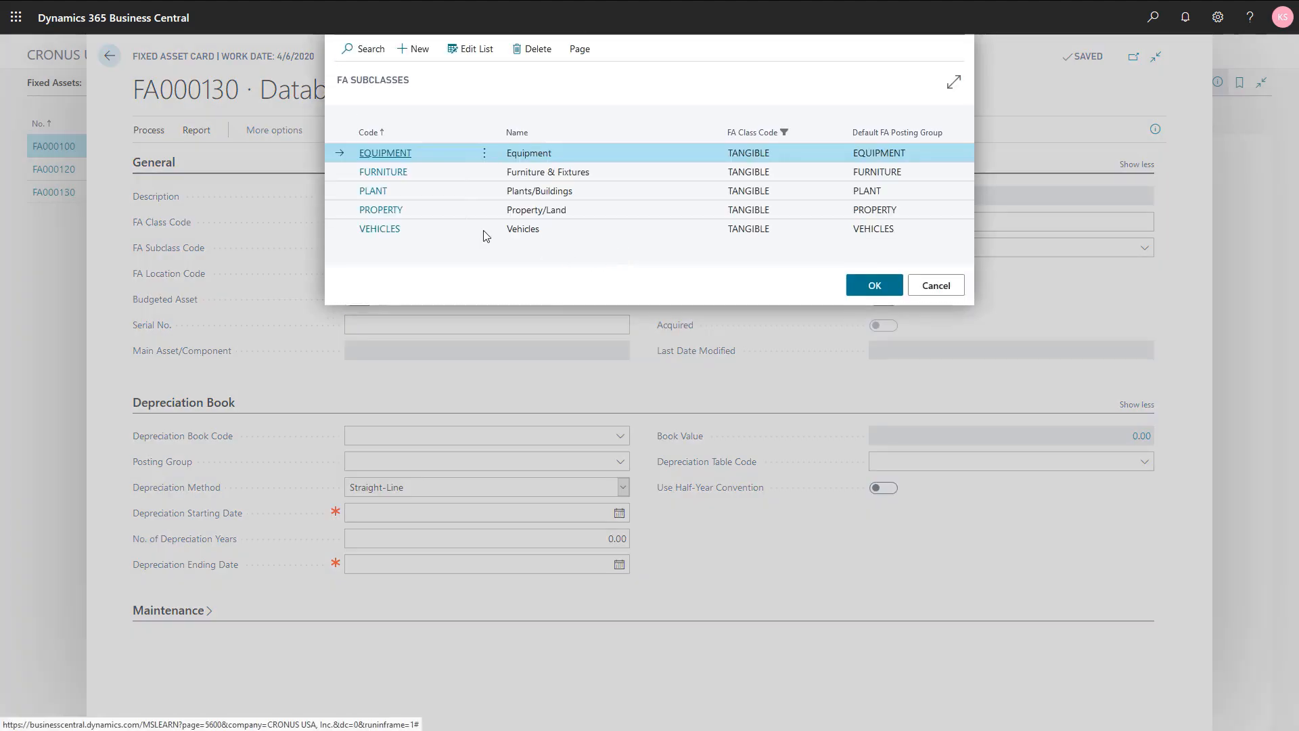
left_click(869, 285)
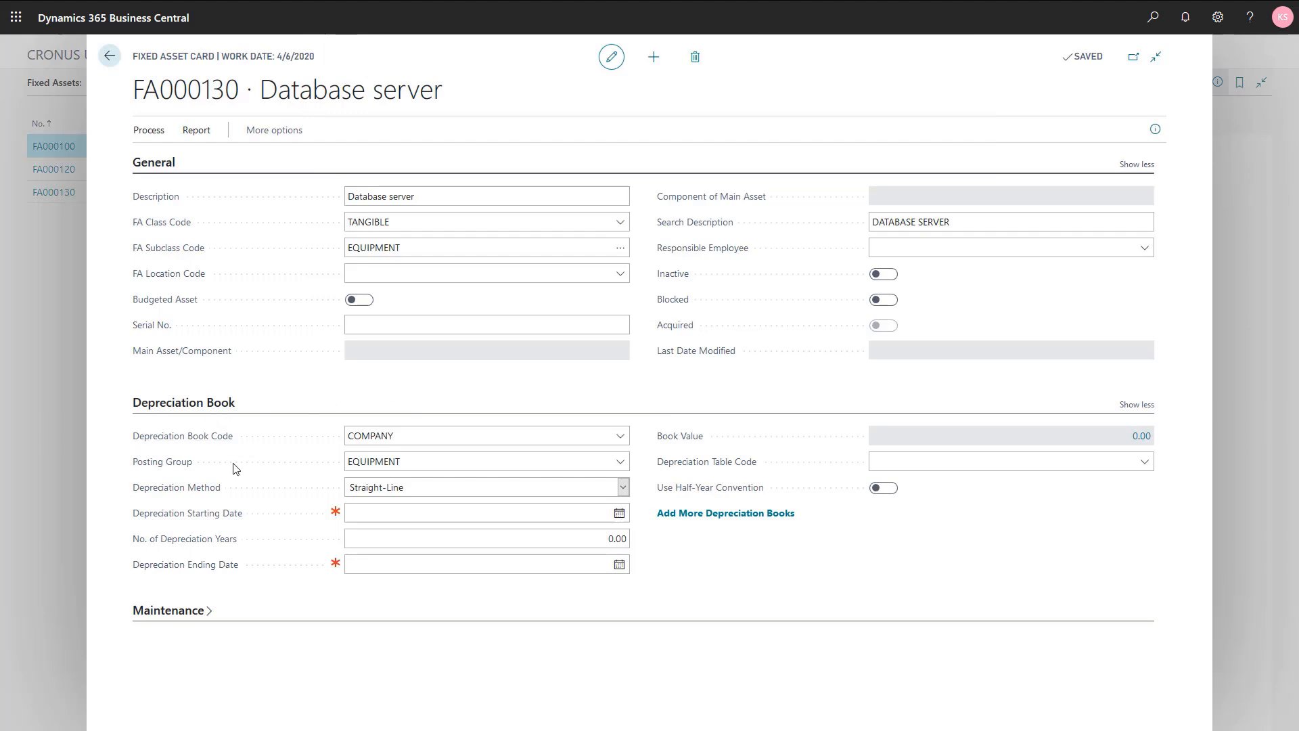
Step: Set the database server's depreciation method to DB1/SL and switch its depreciation section to the multiple-book view
left_click(622, 488)
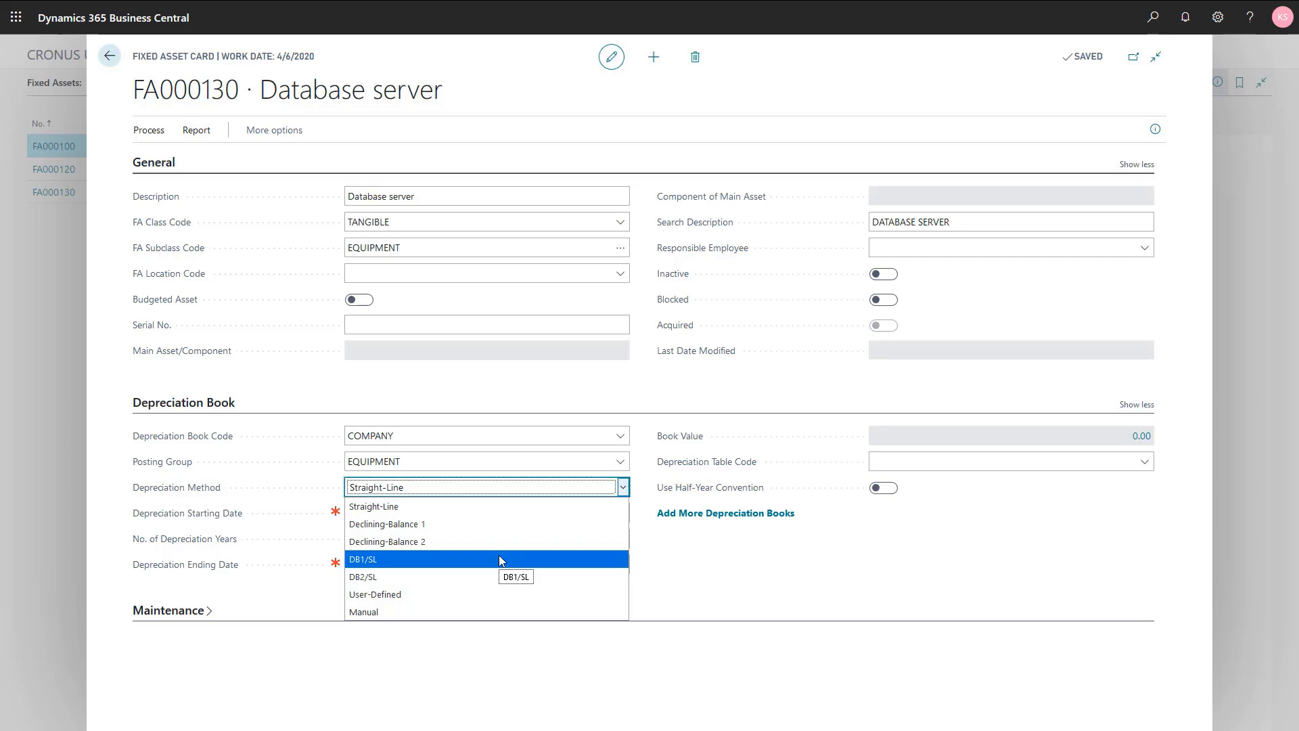
left_click(500, 559)
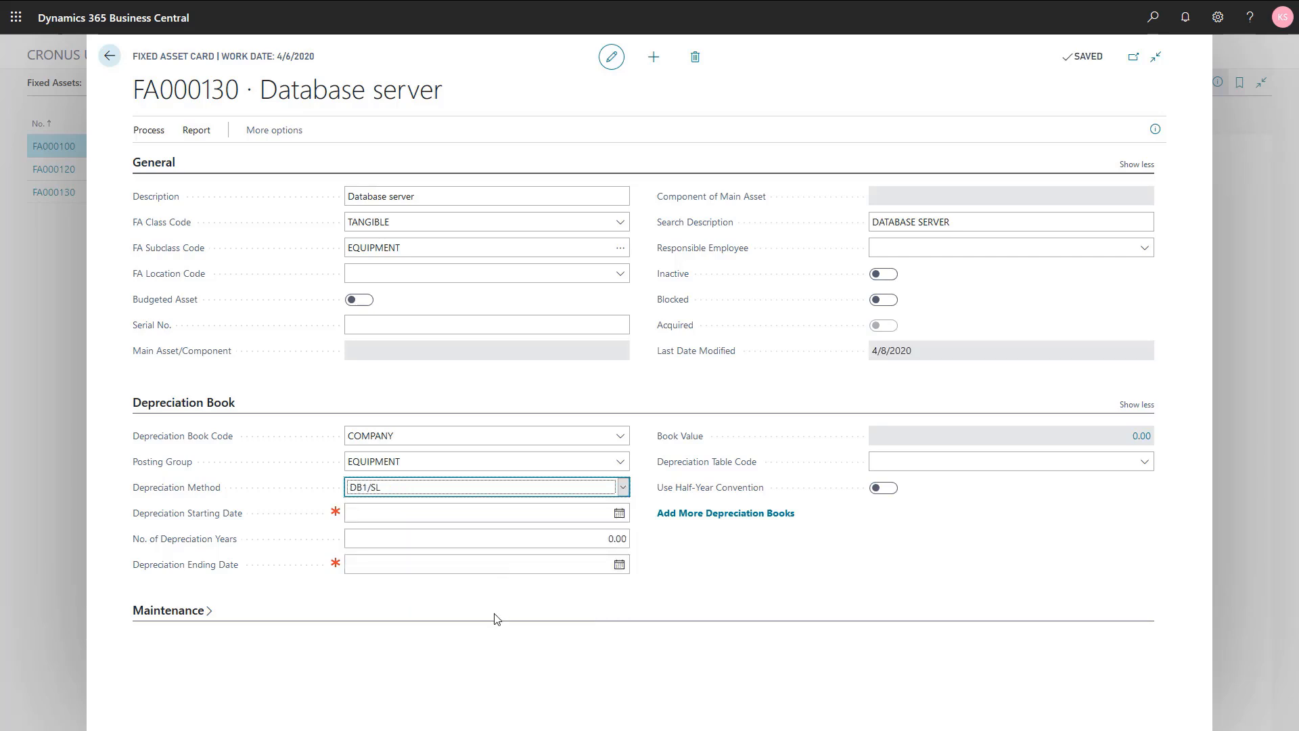
key("Tab")
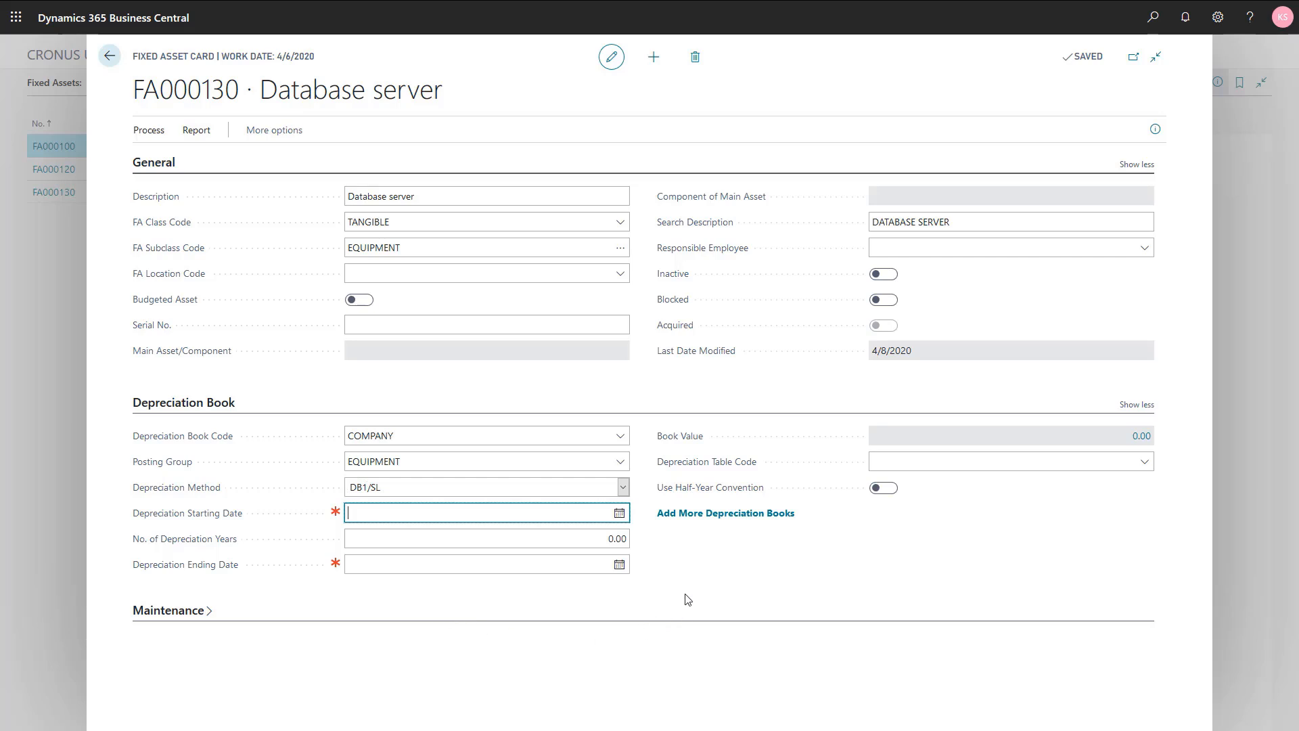
left_click(687, 515)
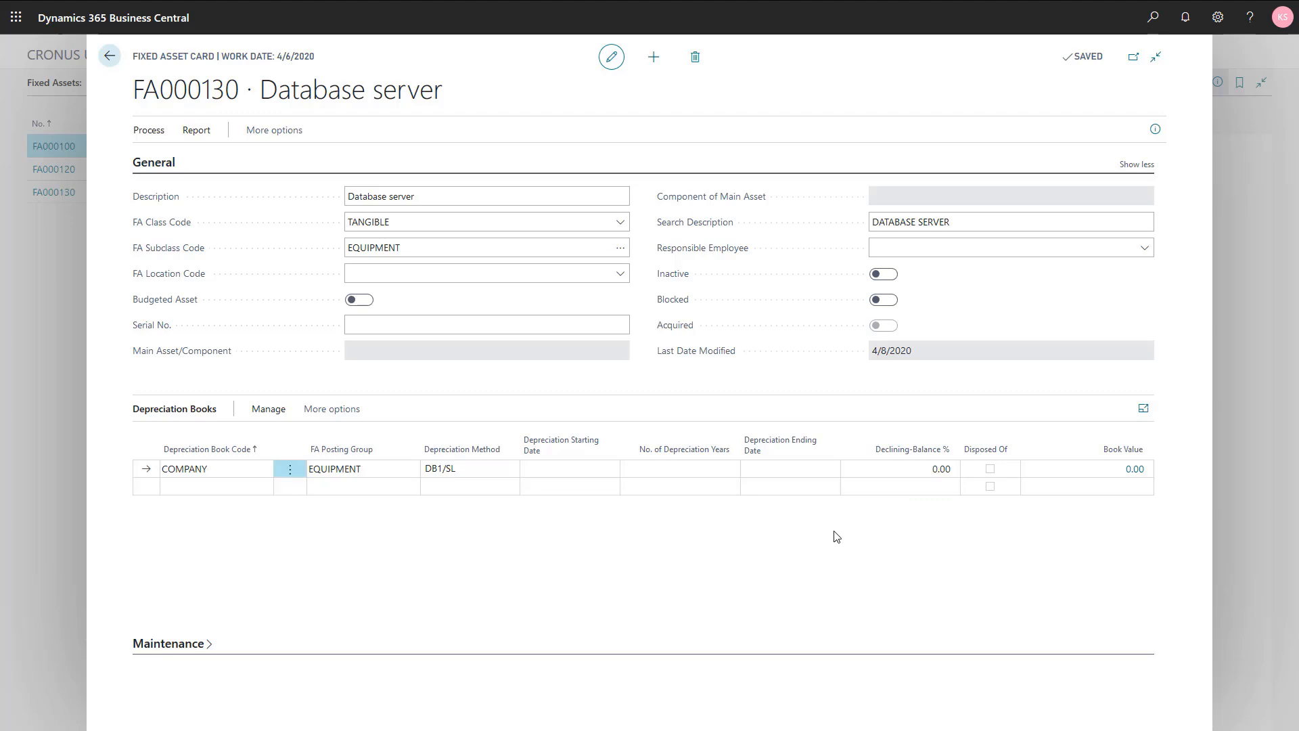
Step: Personalize the depreciation book lines by adding the Straight-Line % field before the Declining-Balance % column
left_click(880, 469)
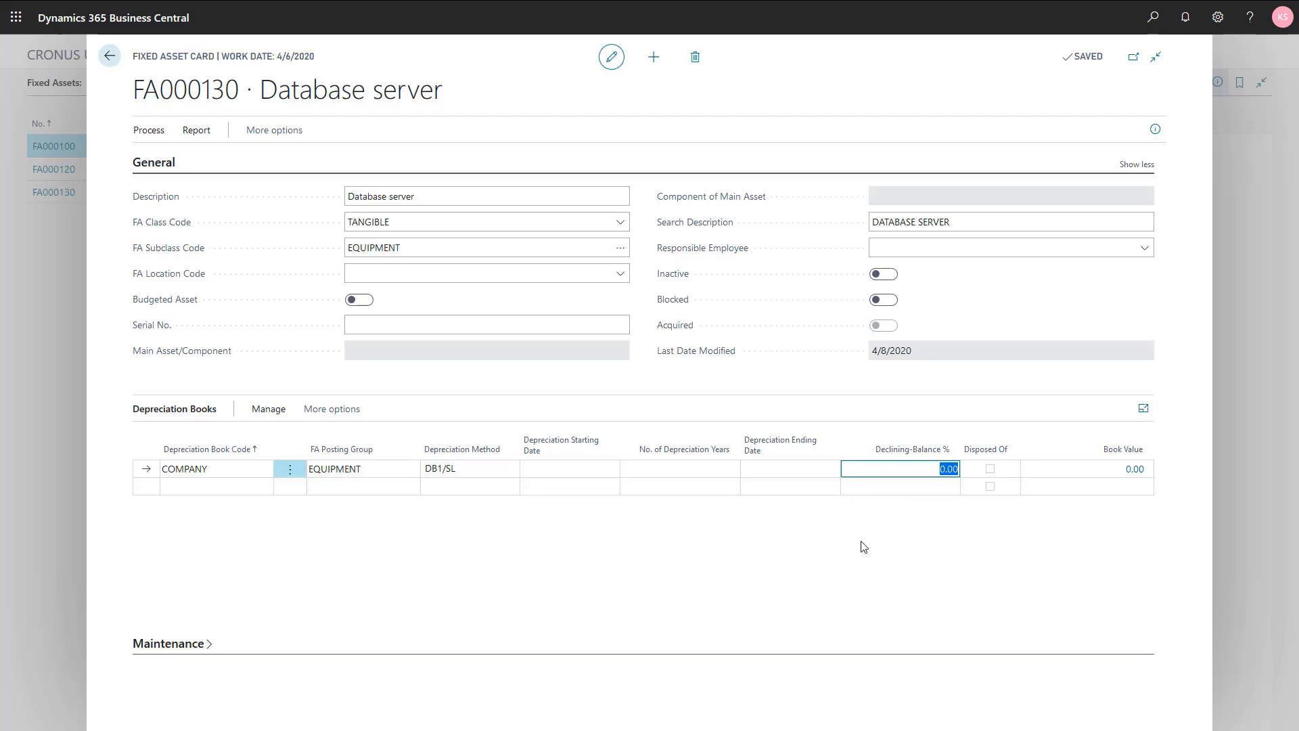
left_click(1218, 18)
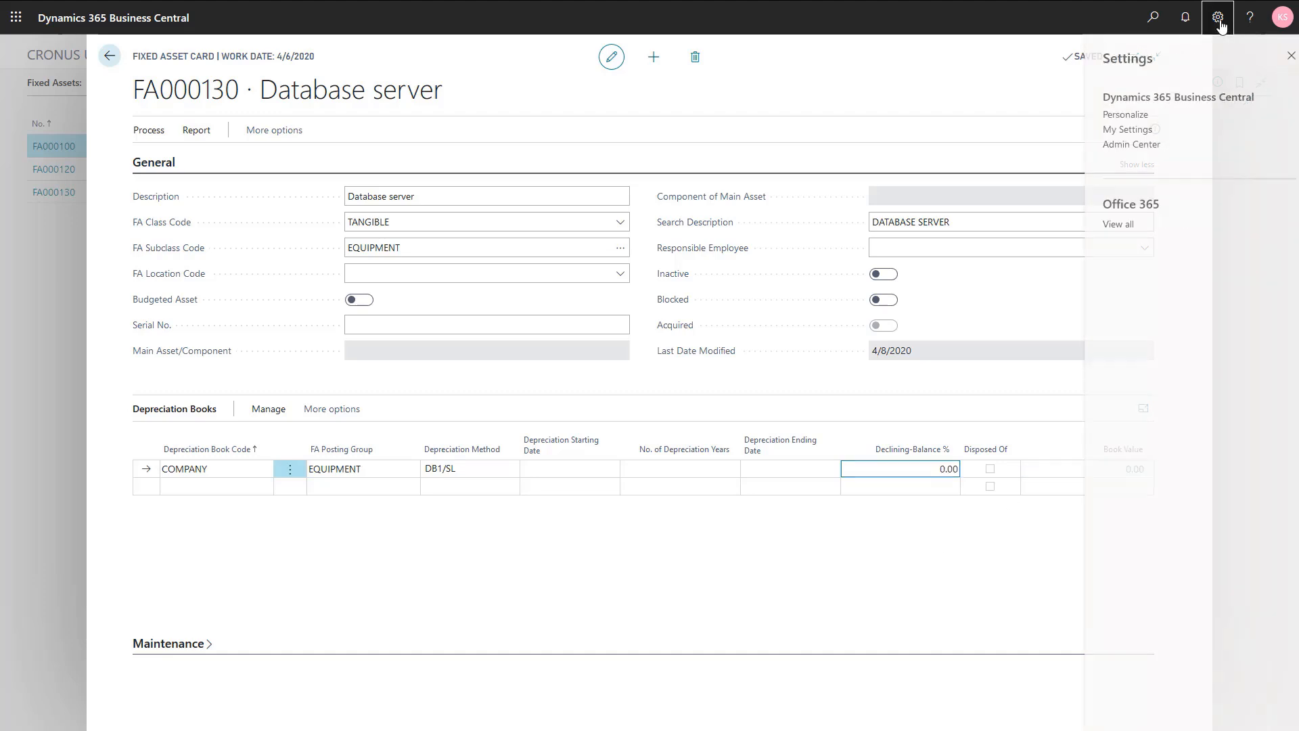
left_click(1117, 115)
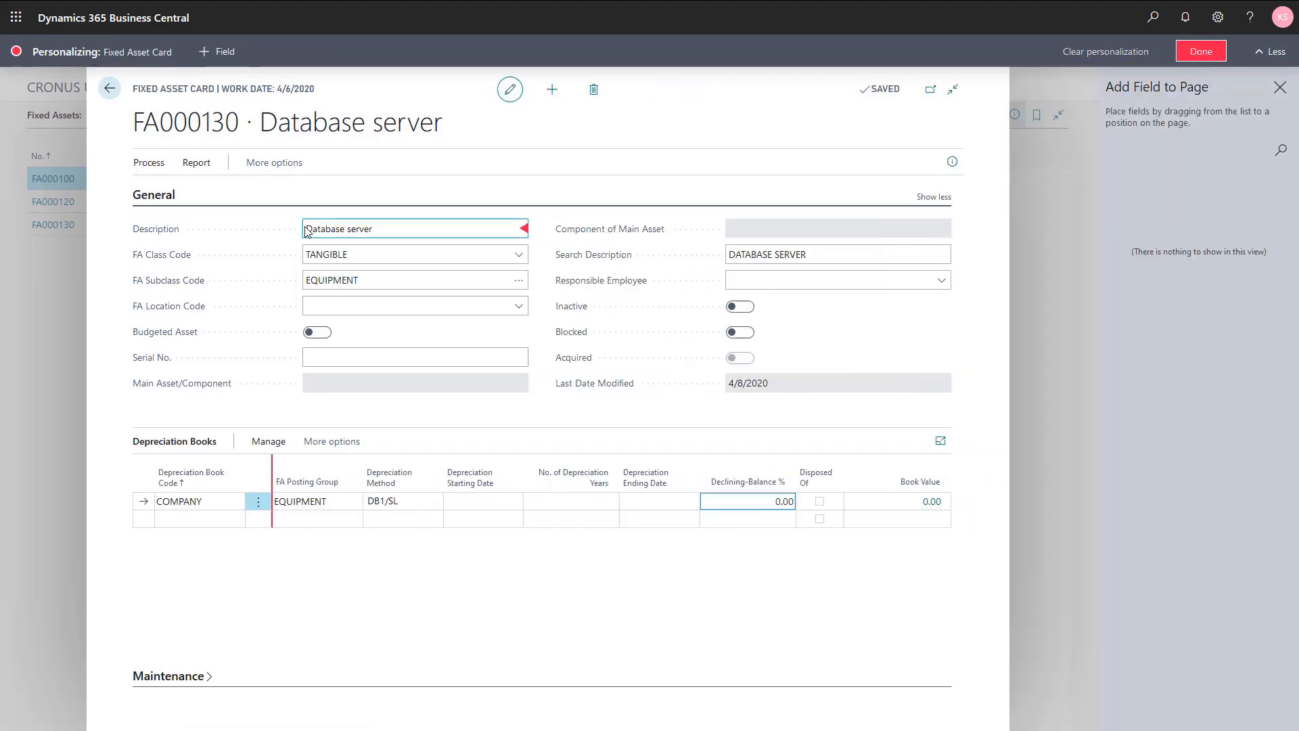
left_click(723, 503)
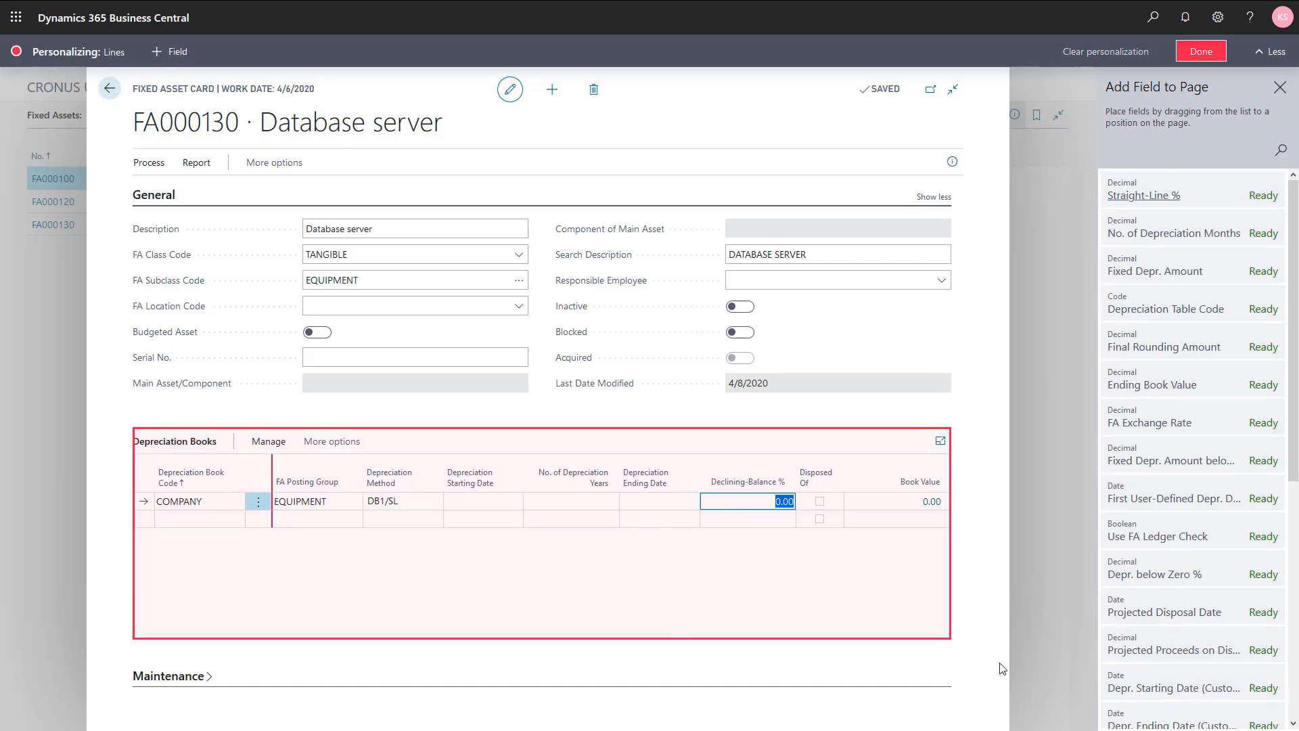
left_click(1191, 191)
left_click_drag(1192, 188, 712, 498)
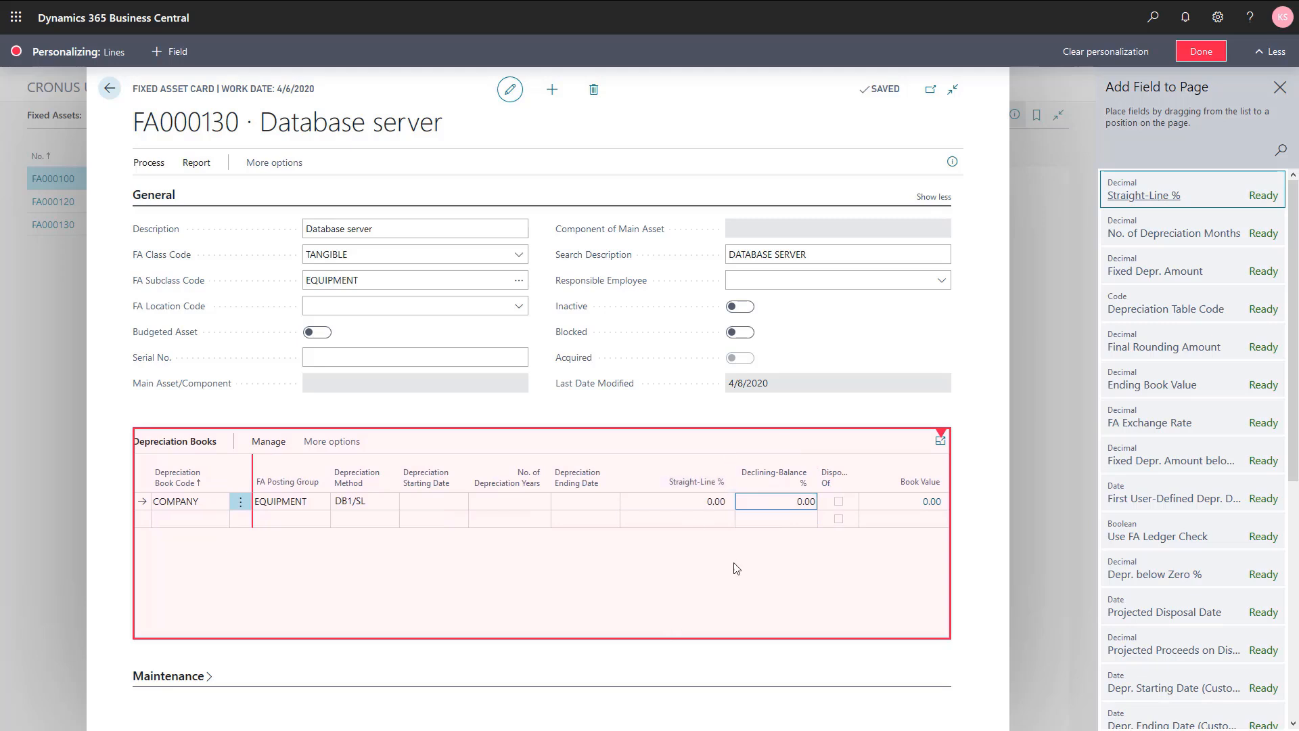
left_click(1200, 52)
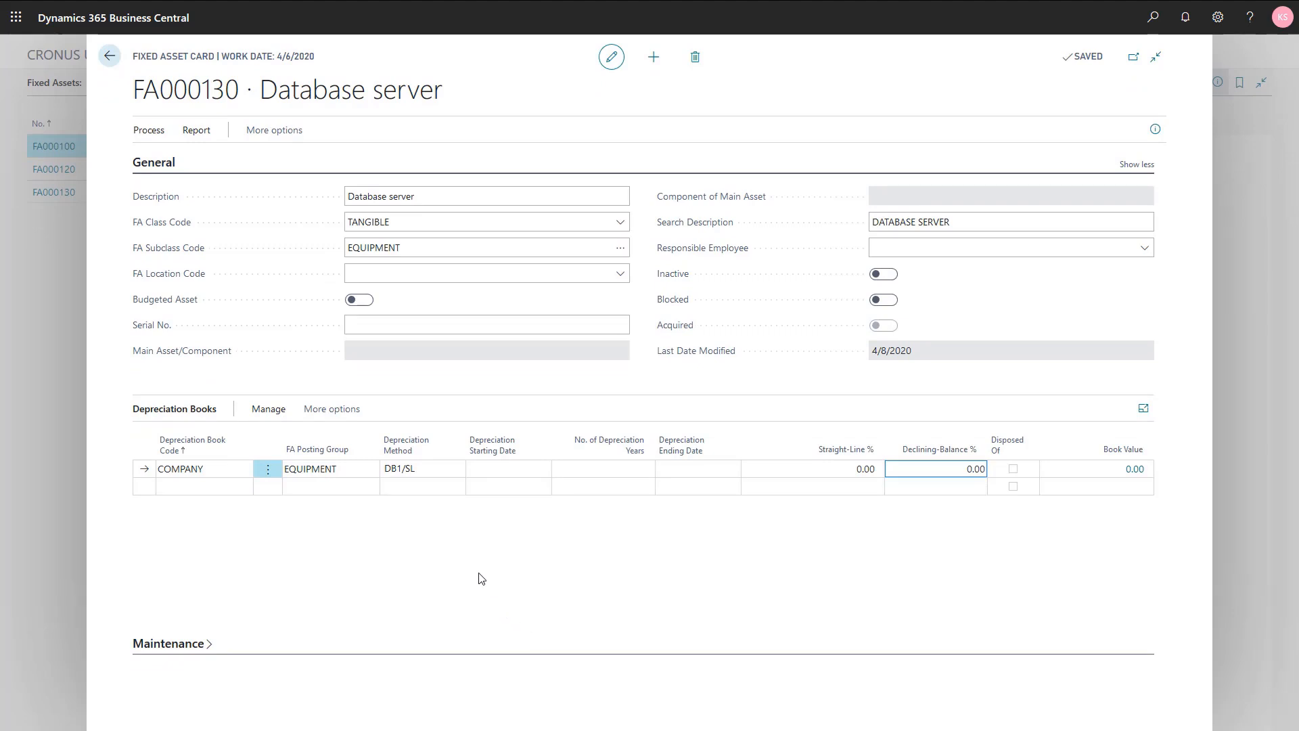
Step: Set the depreciation starting date of the COMPANY book line to 4/1/2020
left_click(491, 468)
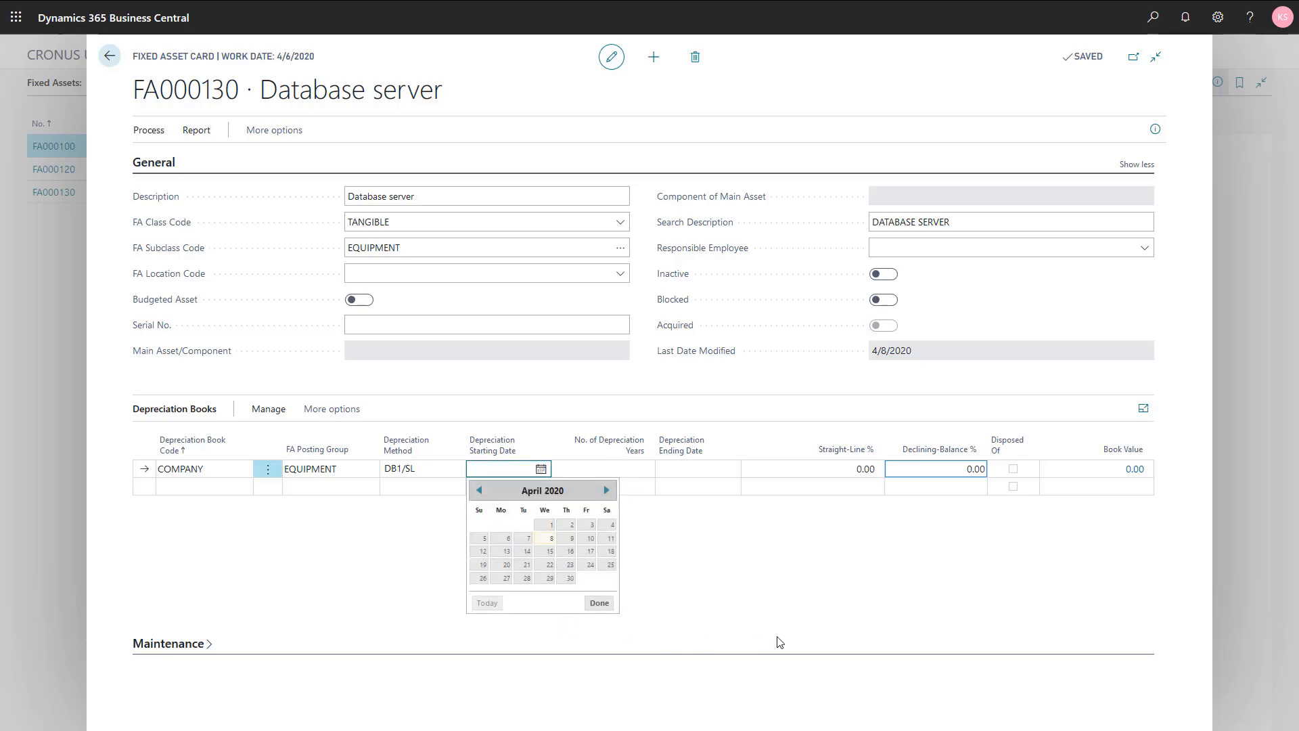
type("0401")
key("Tab")
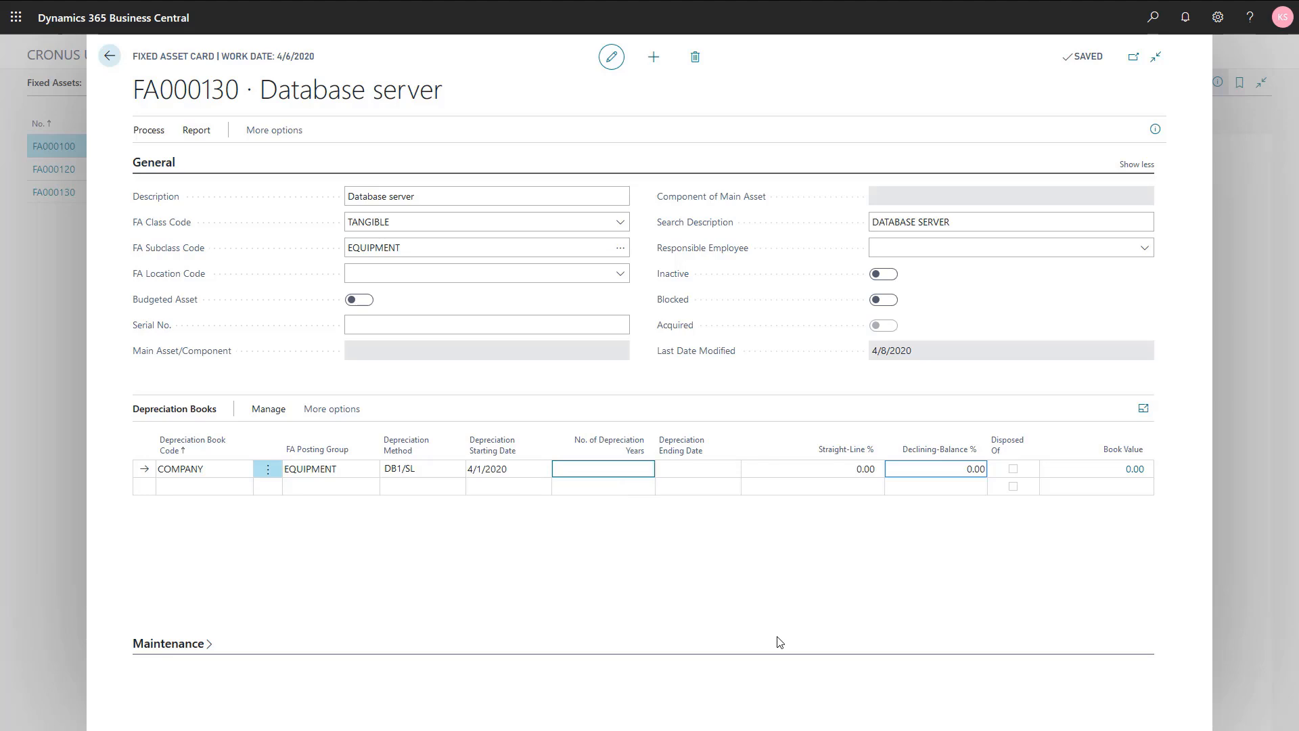
Step: Set the COMPANY book line's straight-line percentage to 20 and its declining-balance percentage to 40
key("Tab")
key("Tab")
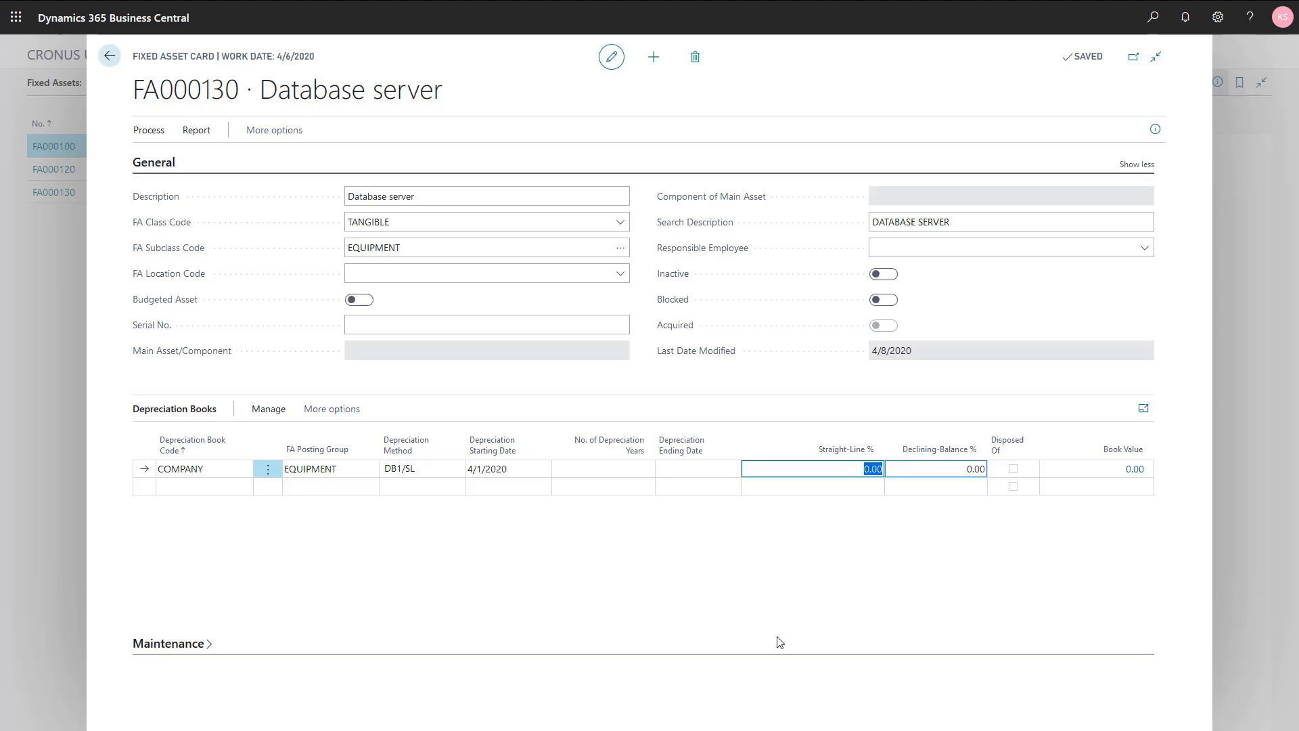
type("20")
key("Tab")
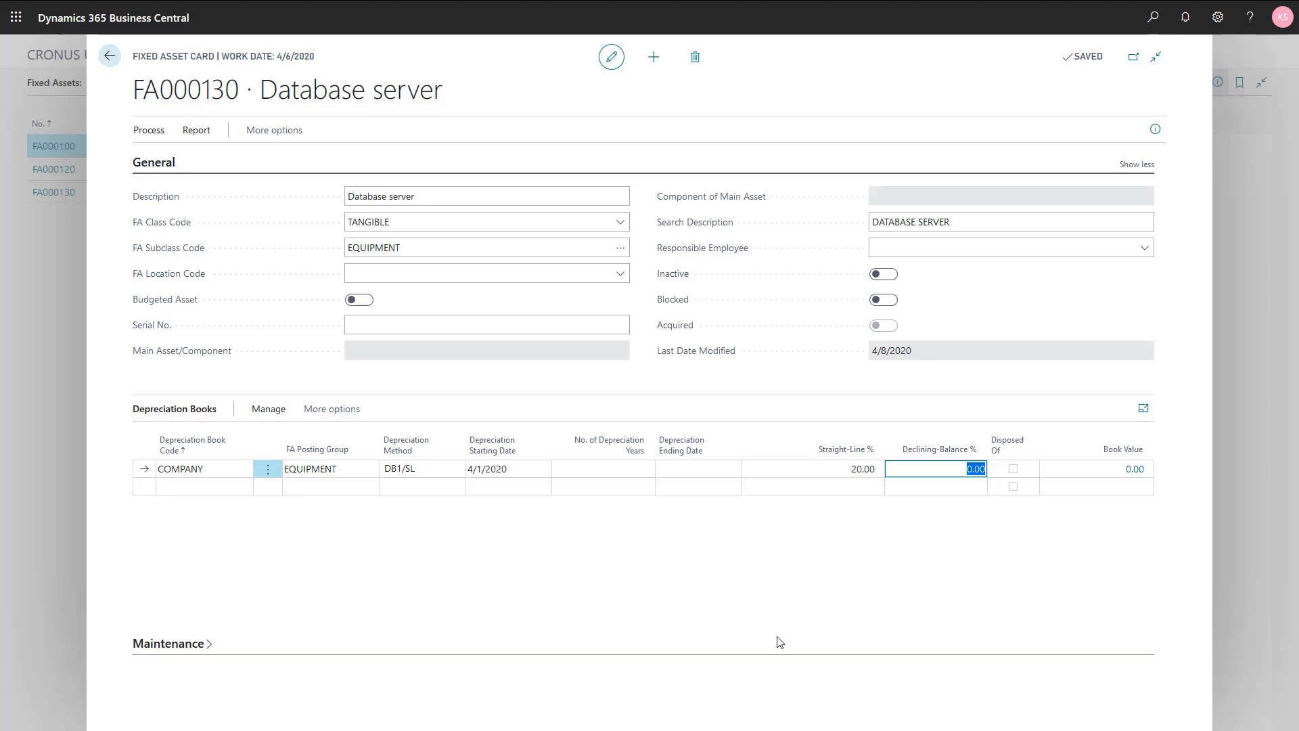
type("40")
key("shift+Tab")
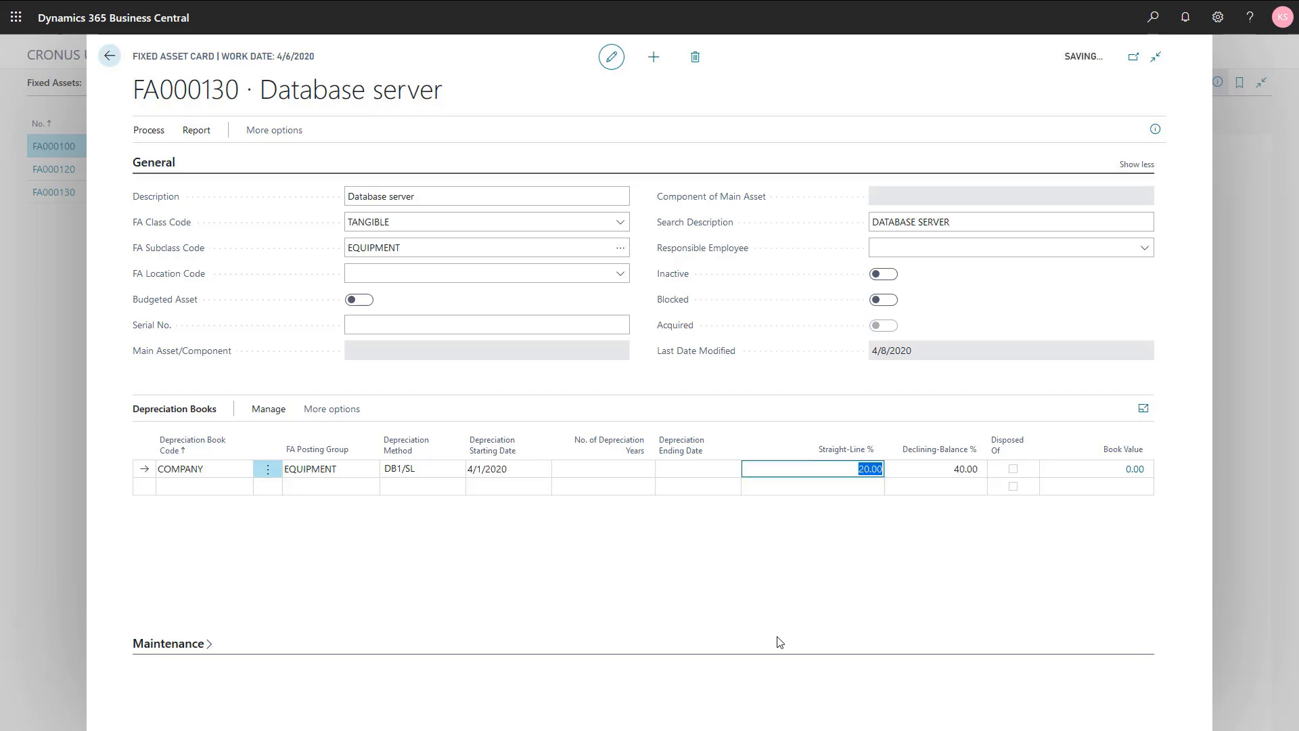